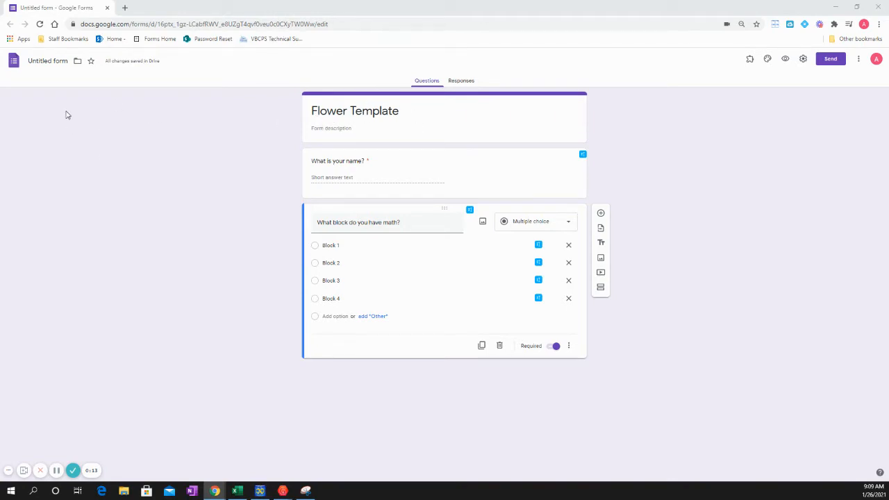
# Rename the untitled form file as Flower Template
pyautogui.click(59, 60)
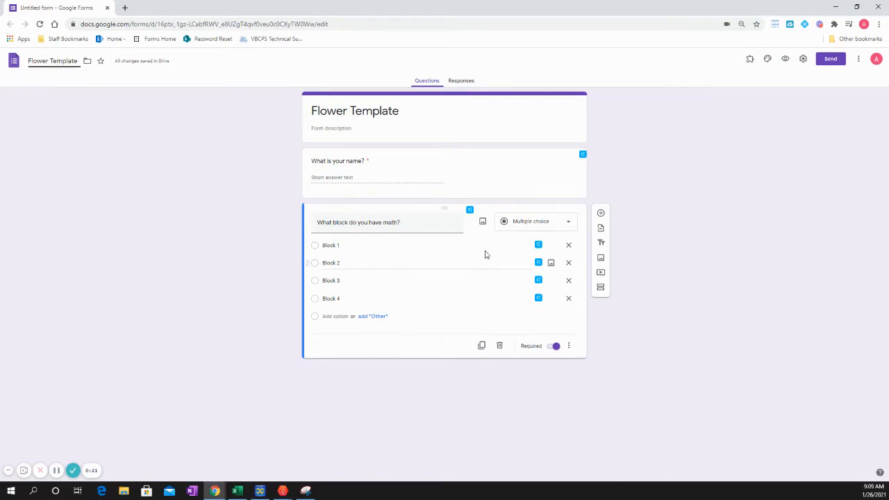
pyautogui.click(423, 167)
pyautogui.click(494, 310)
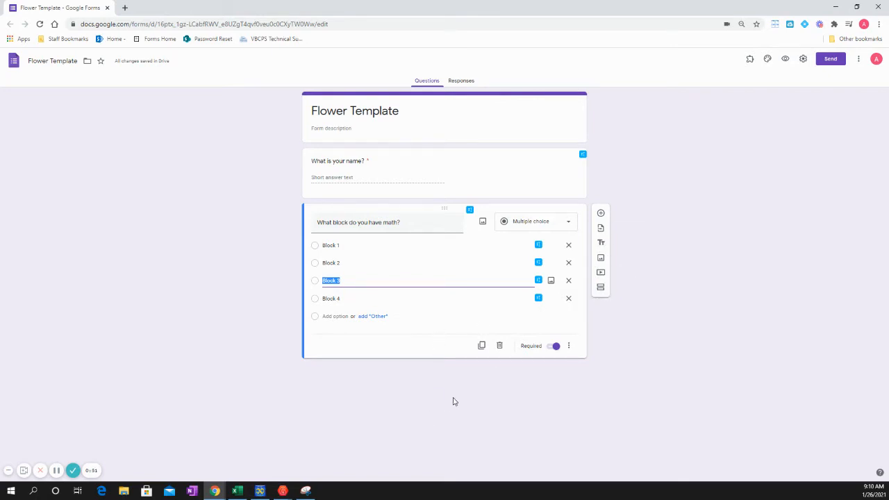
# Upload the uncoloured mandala image from the computer below the math block question
pyautogui.click(601, 261)
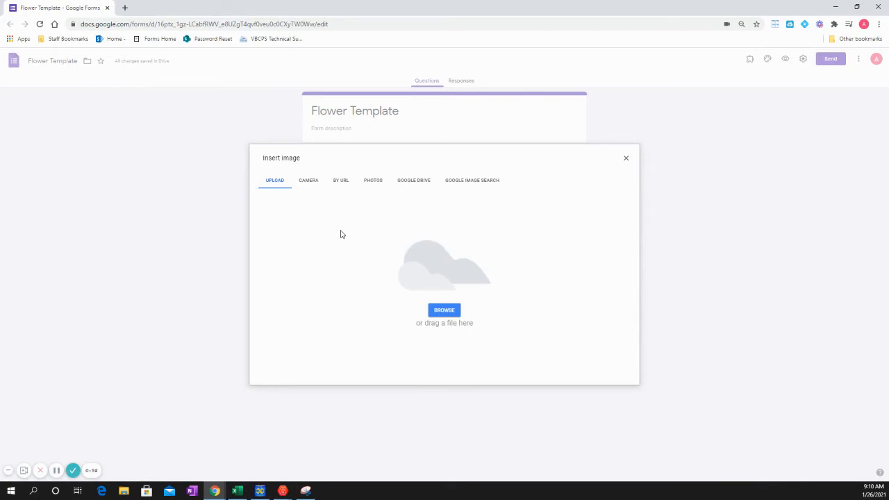
pyautogui.click(455, 313)
pyautogui.click(439, 314)
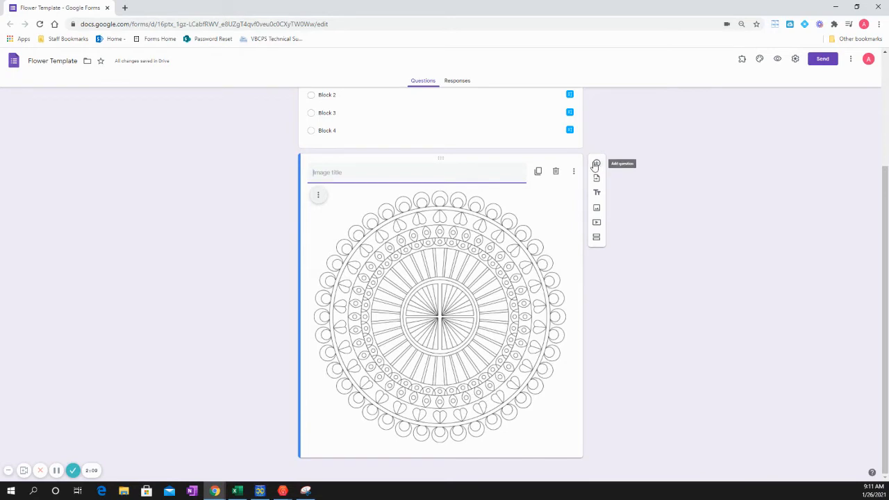
# Add a required short-answer question titled "Question 1" below the uncoloured mandala image
pyautogui.click(596, 164)
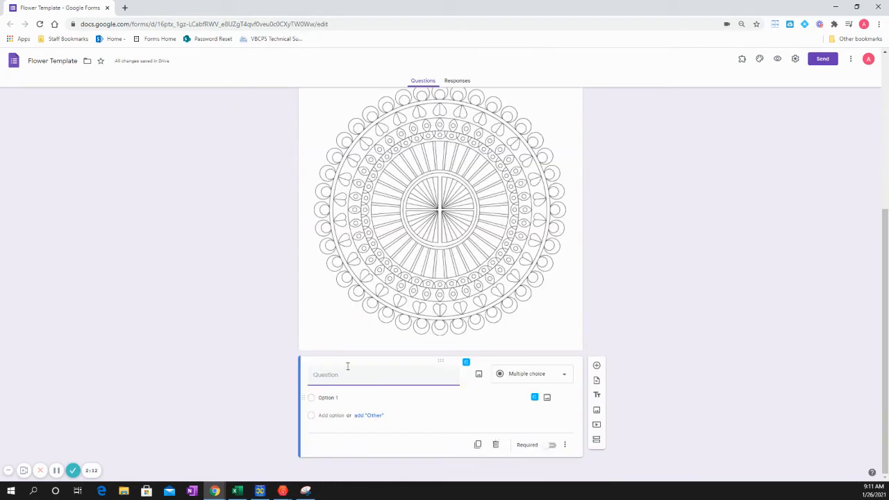
pyautogui.write('Question 1')
pyautogui.click(542, 374)
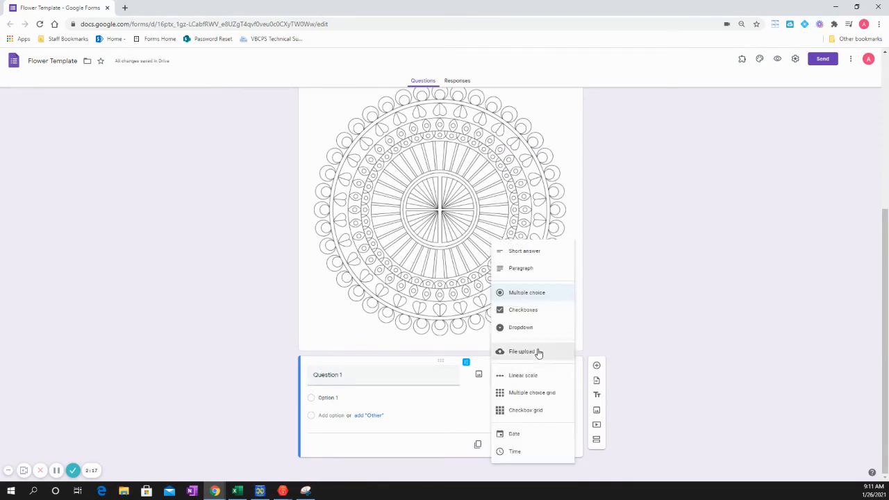
pyautogui.click(526, 252)
pyautogui.click(552, 447)
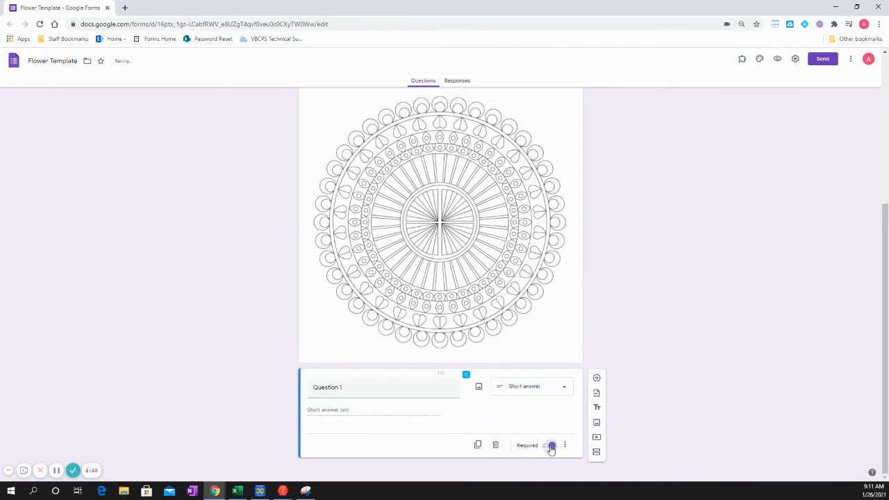
# Add response validation to Question 1: regular expression contains 1, with the custom error text "Try Again"
pyautogui.click(565, 446)
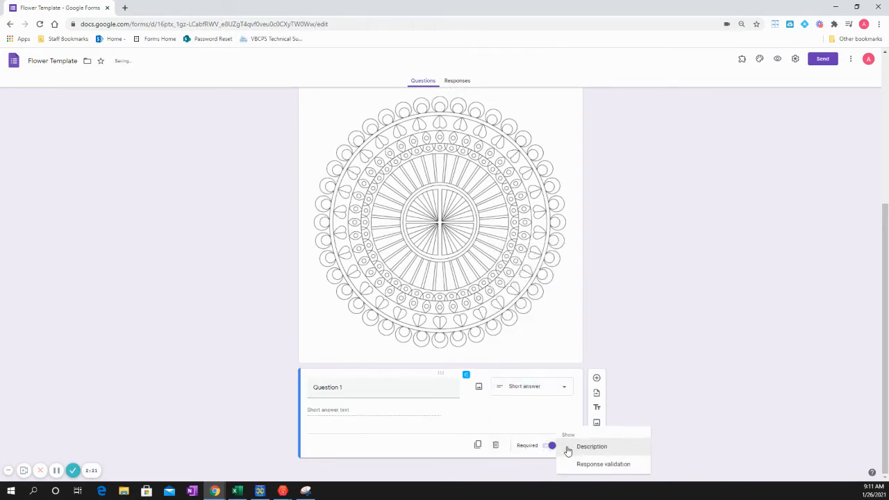
pyautogui.click(577, 463)
pyautogui.click(327, 436)
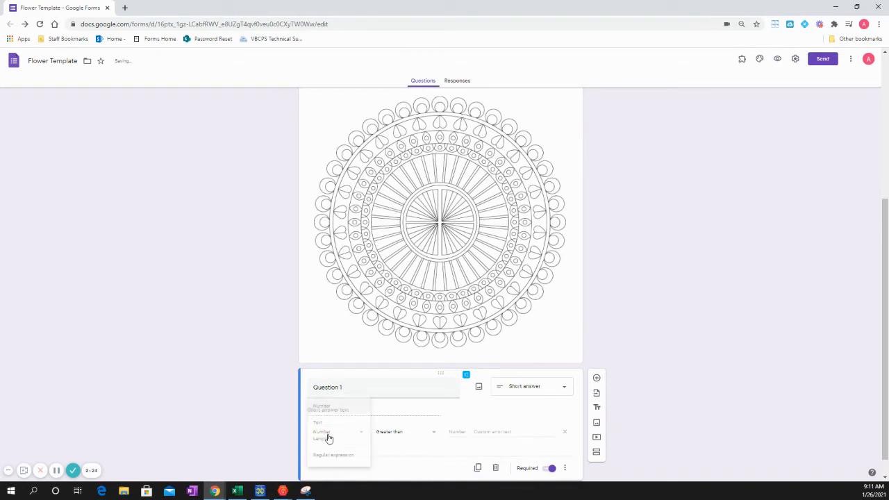
pyautogui.click(333, 454)
pyautogui.click(399, 434)
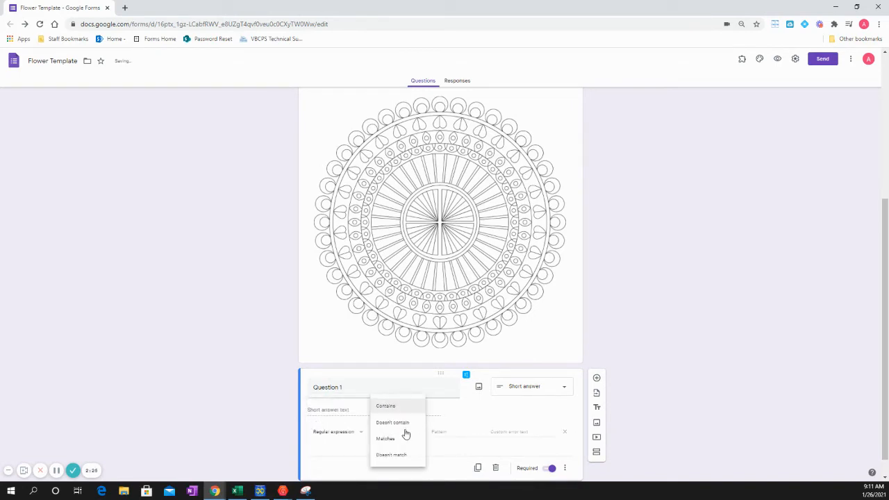
pyautogui.click(401, 406)
pyautogui.click(438, 432)
pyautogui.write('t')
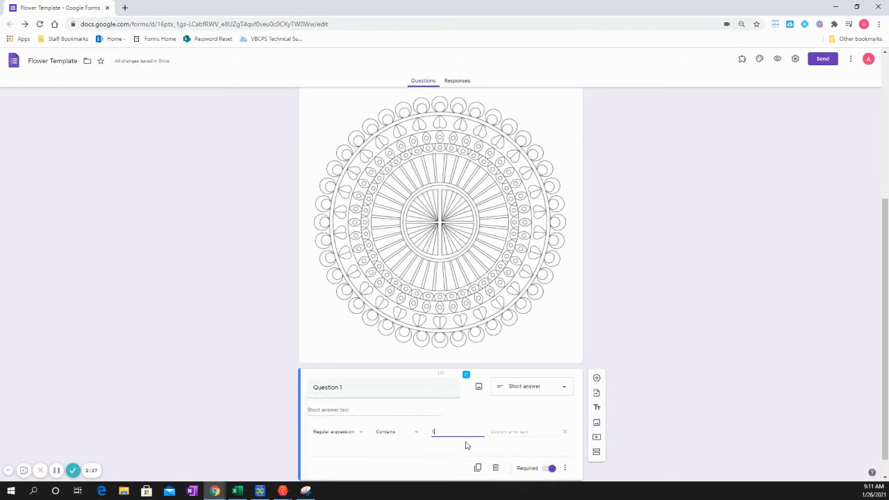
pyautogui.click(517, 431)
pyautogui.scroll(-1, 519, 429)
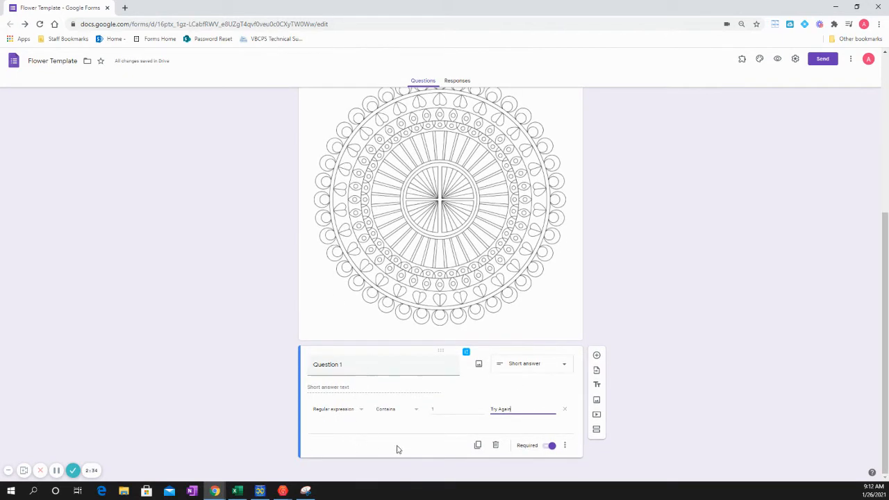
# Add a new section after Question 1 and title it "Question 2"
pyautogui.click(597, 431)
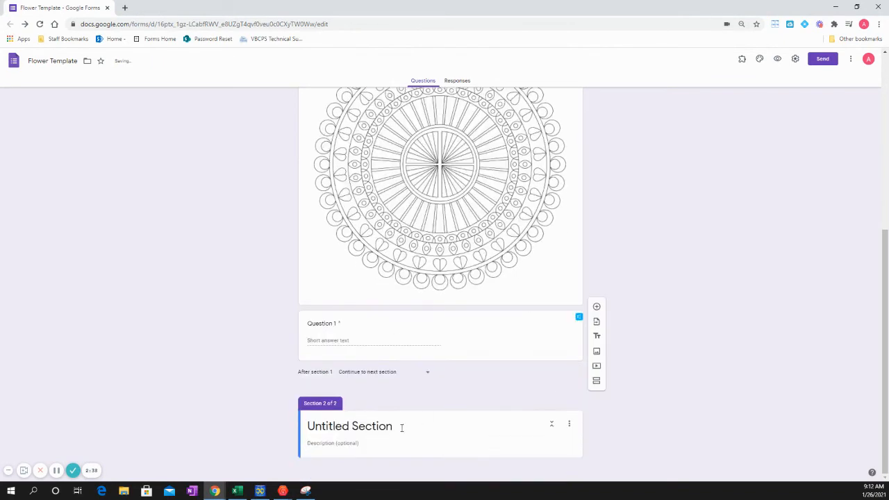
pyautogui.click(402, 427)
pyautogui.write('Question')
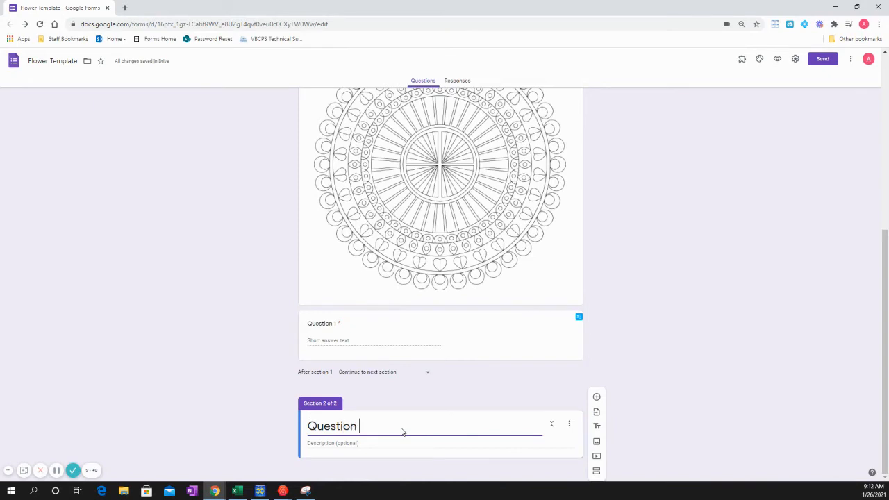
pyautogui.write(' 2')
# Upload the image drawing (12) from Downloads into section 2 and title it "Good Job"
pyautogui.click(599, 446)
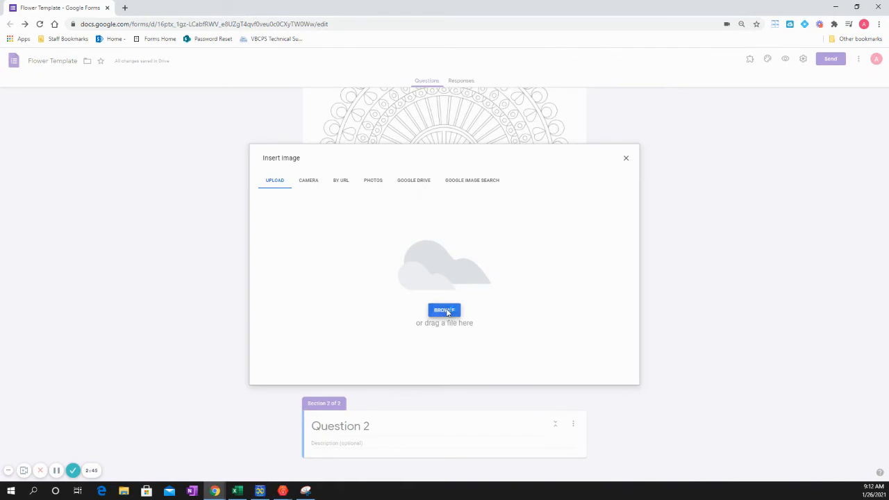
pyautogui.click(445, 310)
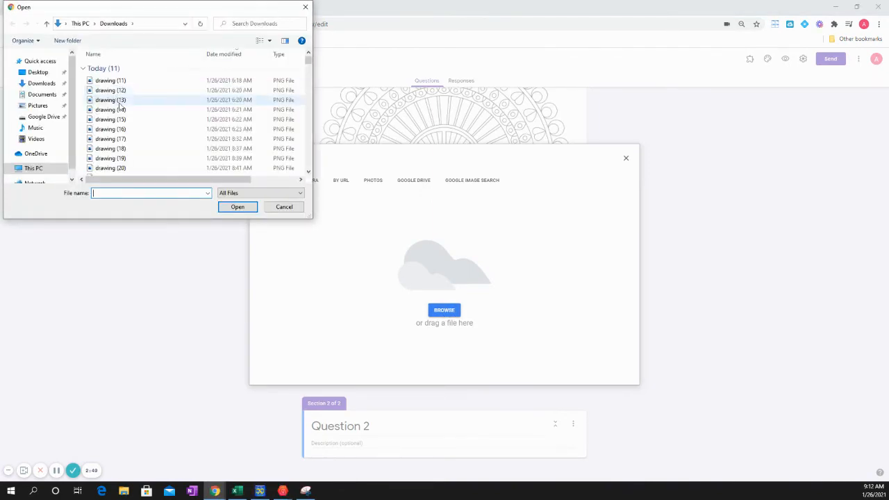
pyautogui.scroll(-4, 137, 136)
pyautogui.scroll(2, 136, 135)
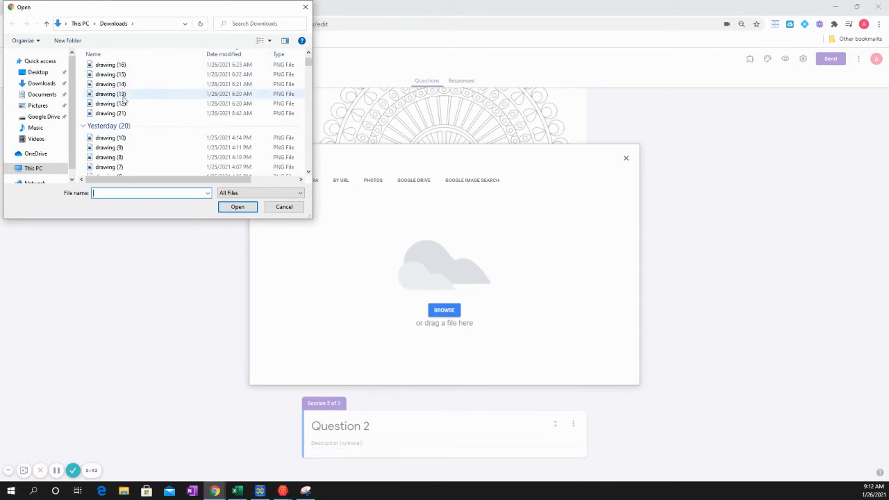
pyautogui.click(123, 103)
pyautogui.click(236, 207)
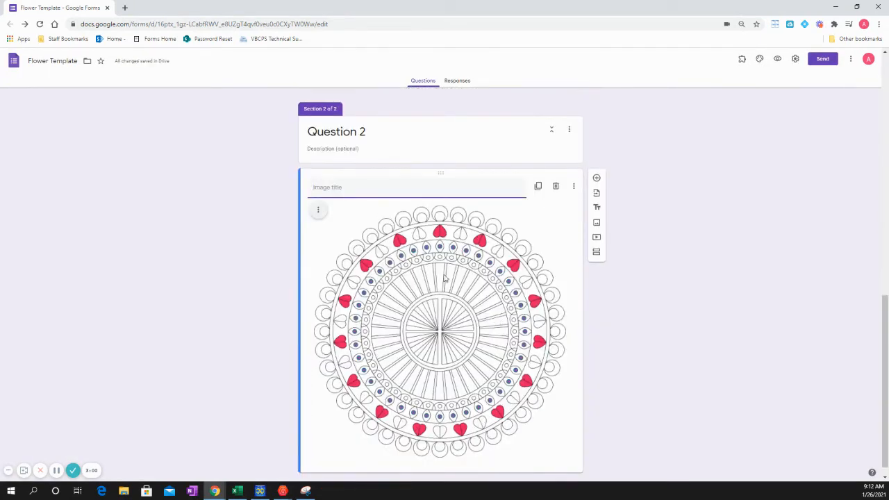
pyautogui.write('Good Job')
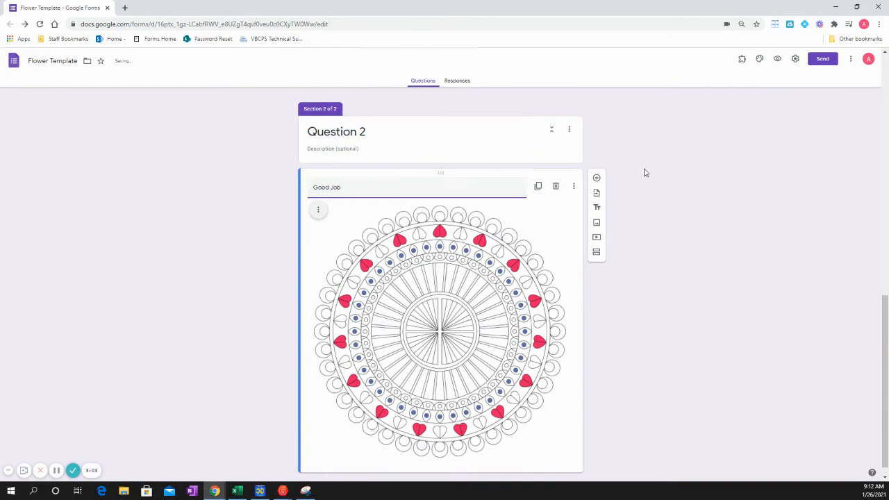
# Add a required short-answer question titled "Question 2" below the section 2 image
pyautogui.click(596, 178)
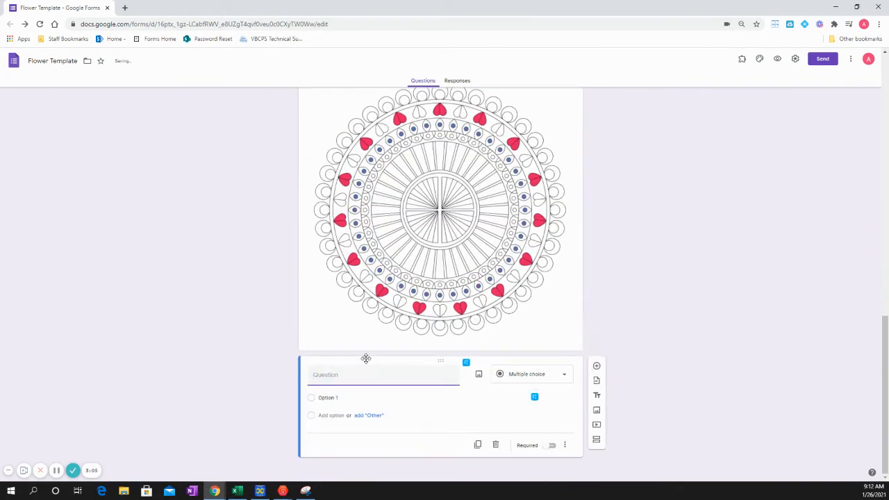
pyautogui.write('Question 2')
pyautogui.click(511, 377)
pyautogui.click(522, 252)
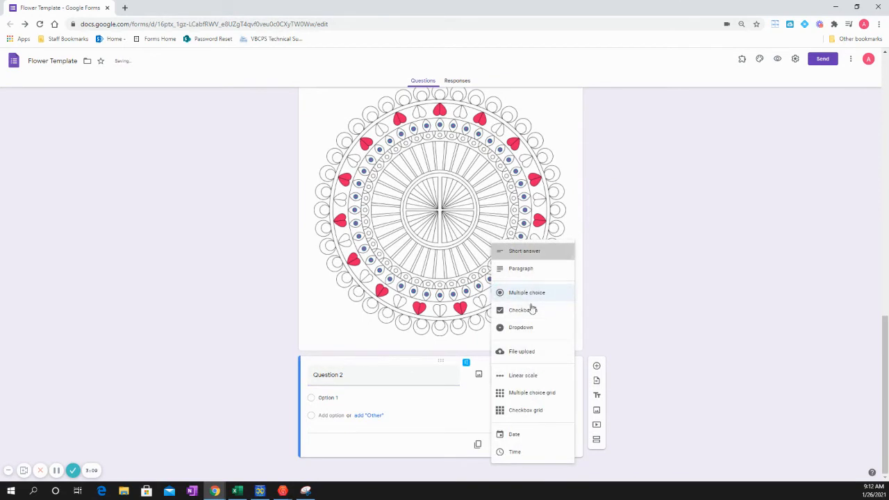
pyautogui.click(551, 445)
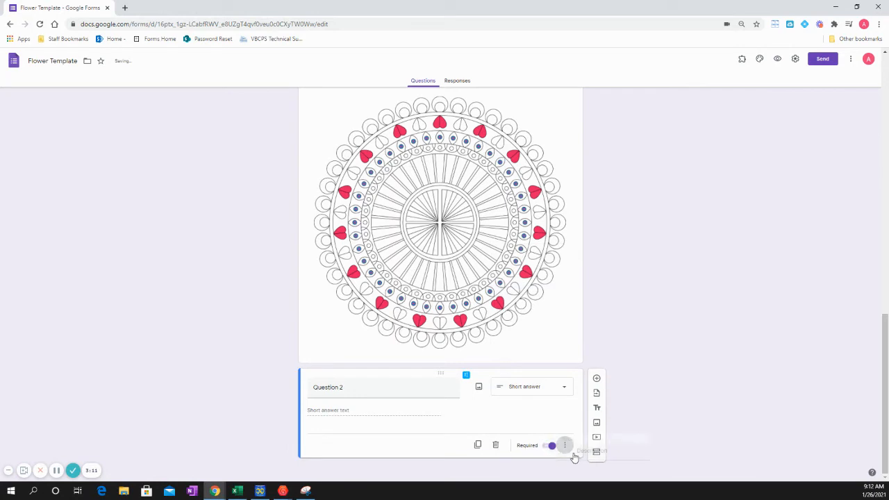
# Add response validation to the Question 2 item: regular expression matches 2, with the custom error text "Try Again"
pyautogui.click(565, 445)
pyautogui.click(589, 464)
pyautogui.click(332, 432)
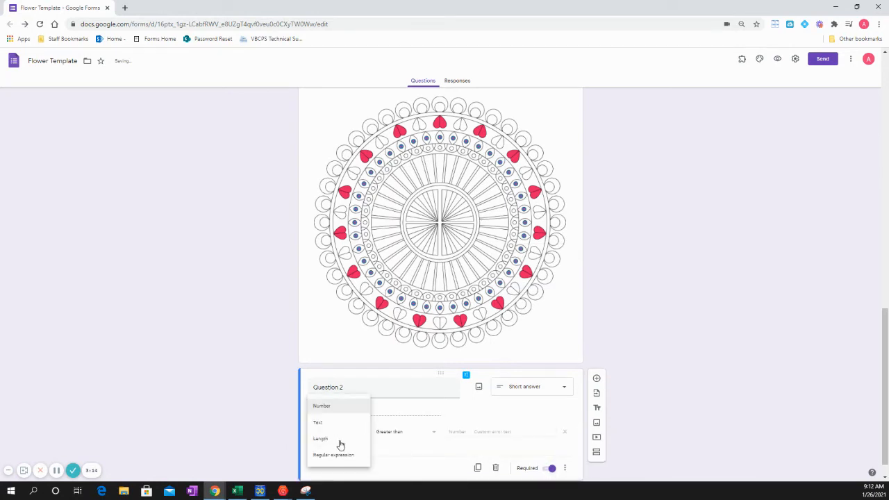
pyautogui.click(341, 456)
pyautogui.click(389, 433)
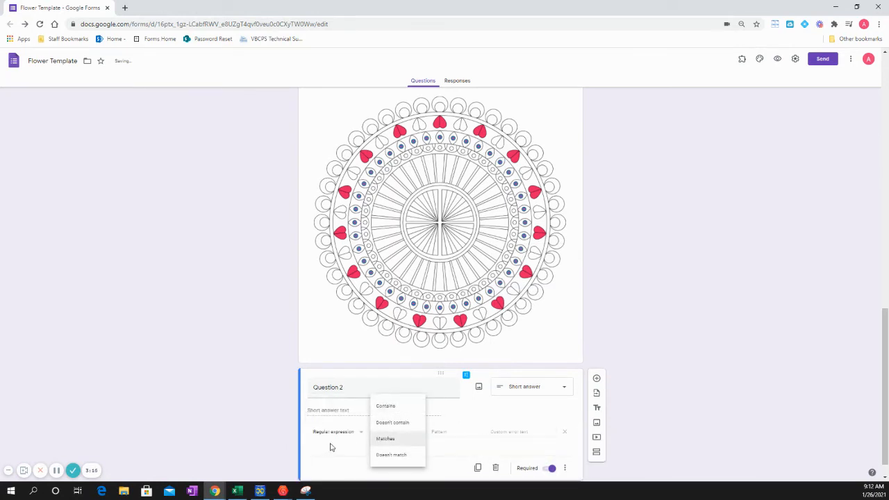
pyautogui.click(440, 433)
pyautogui.click(454, 432)
pyautogui.click(506, 431)
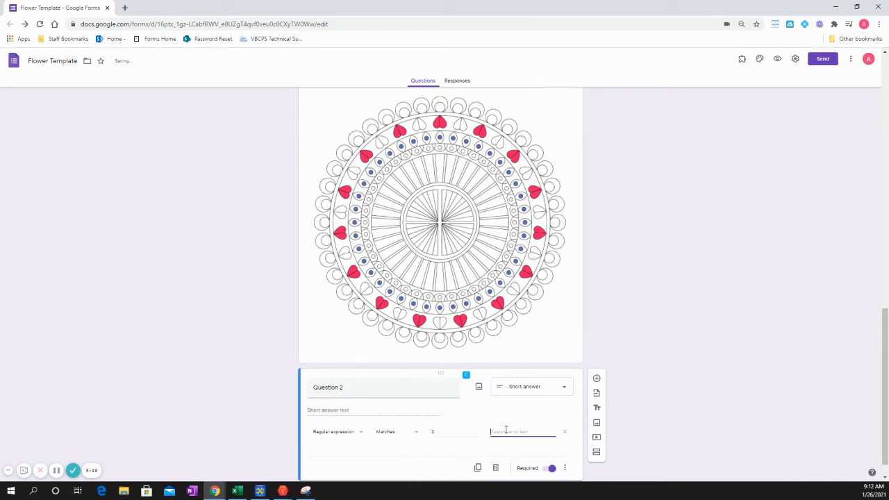
pyautogui.write('Try Again')
pyautogui.tripleClick(521, 432)
pyautogui.scroll(-1, 446, 436)
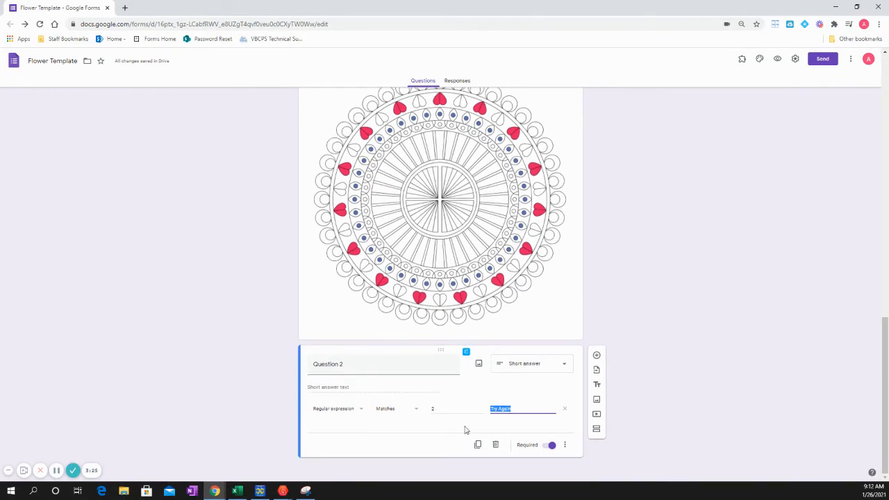
# Add a third section after section 2 and title it "Question 3"
pyautogui.click(596, 432)
pyautogui.tripleClick(393, 428)
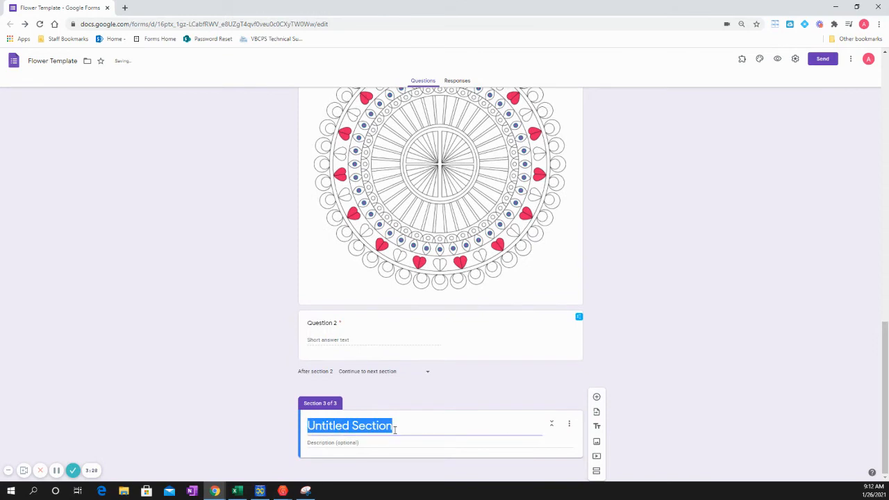
pyautogui.write('Question 3')
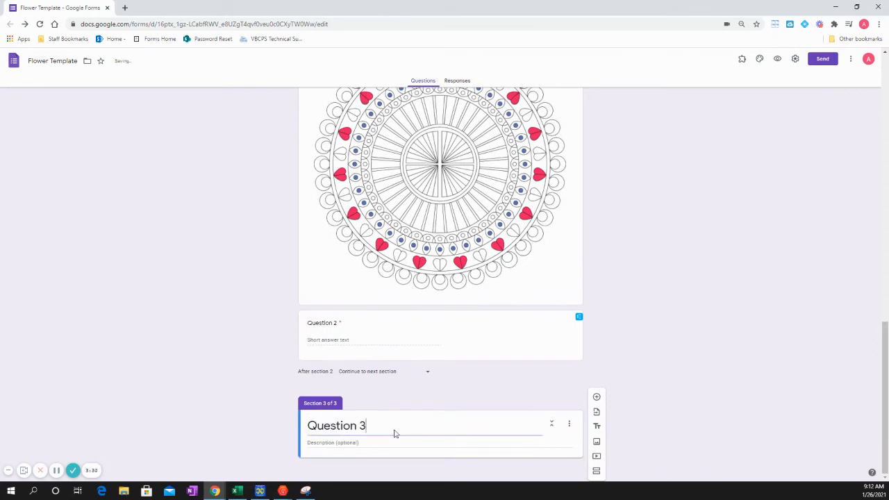
# Upload the image drawing (13) from Downloads into the Question 3 section
pyautogui.click(597, 441)
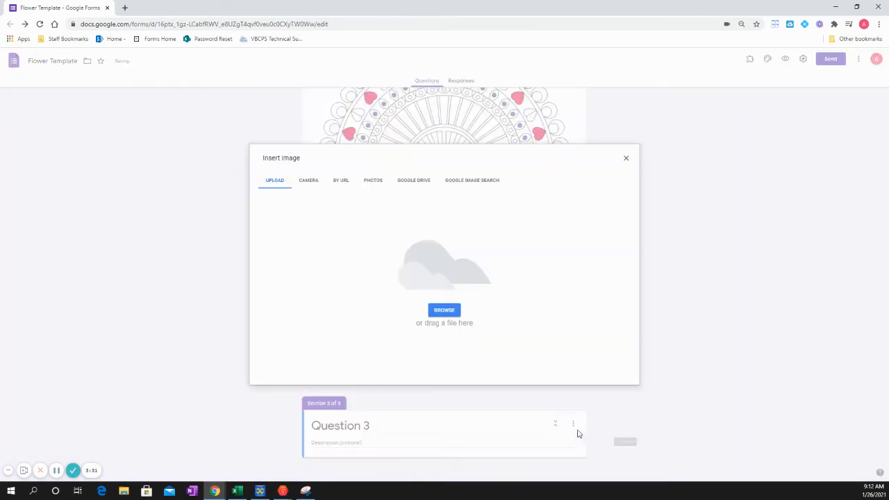
pyautogui.click(445, 319)
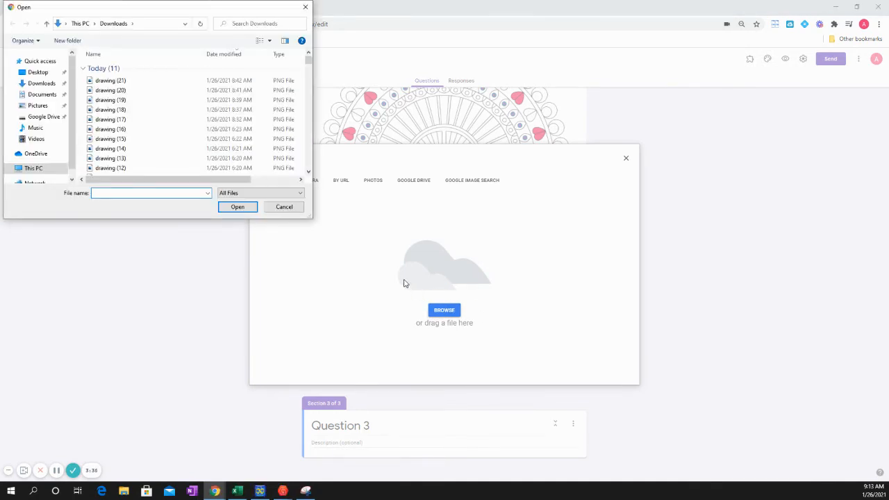
pyautogui.click(115, 158)
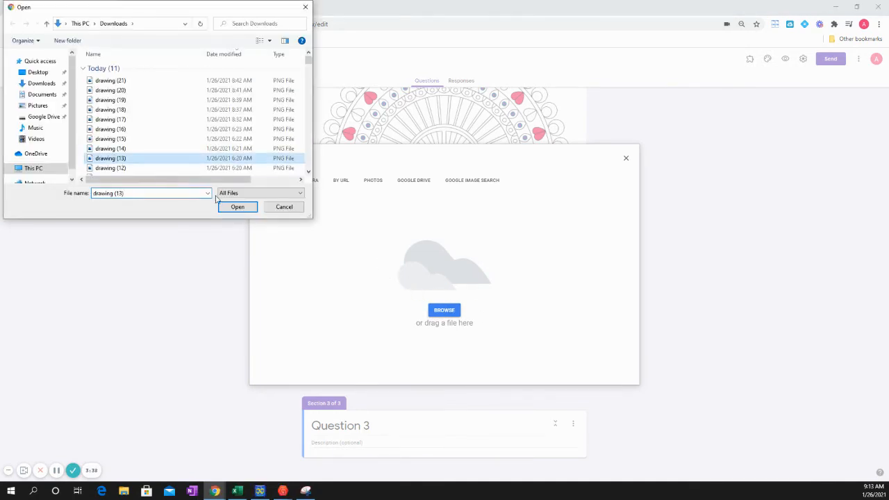
pyautogui.click(231, 207)
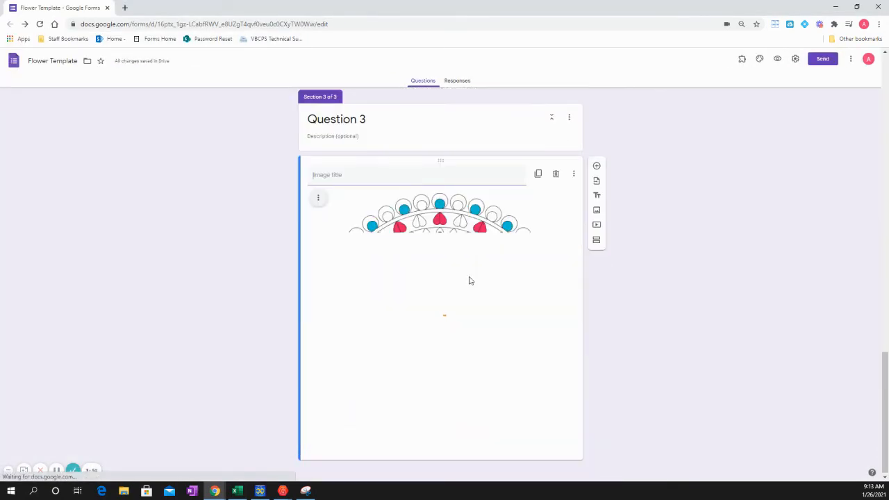
pyautogui.scroll(4, 470, 280)
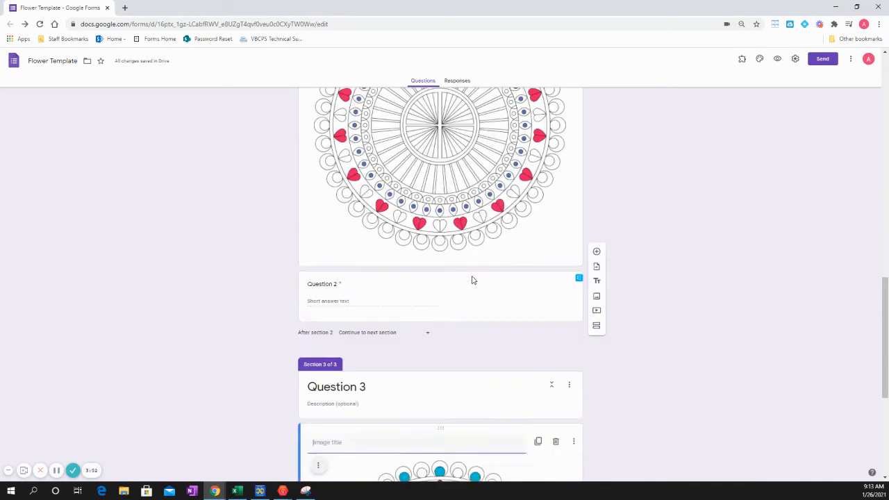
pyautogui.scroll(-4, 472, 280)
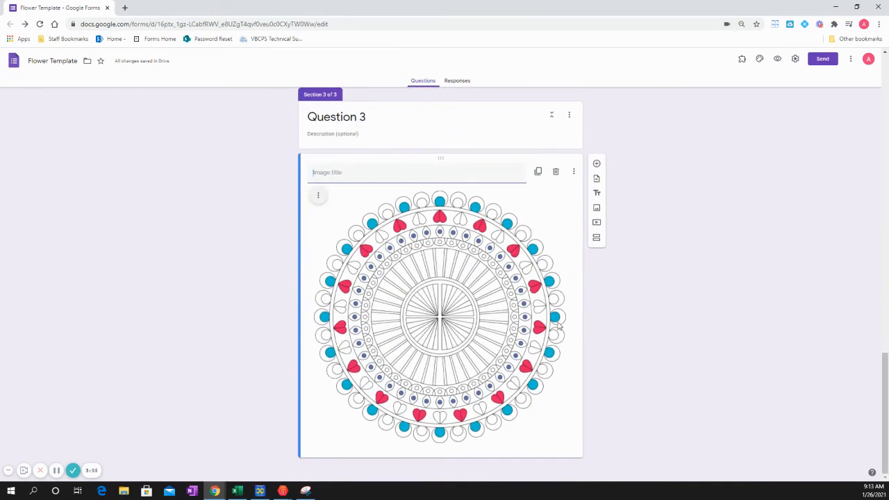
# Add a new question below the image in the Question 3 section
pyautogui.click(596, 164)
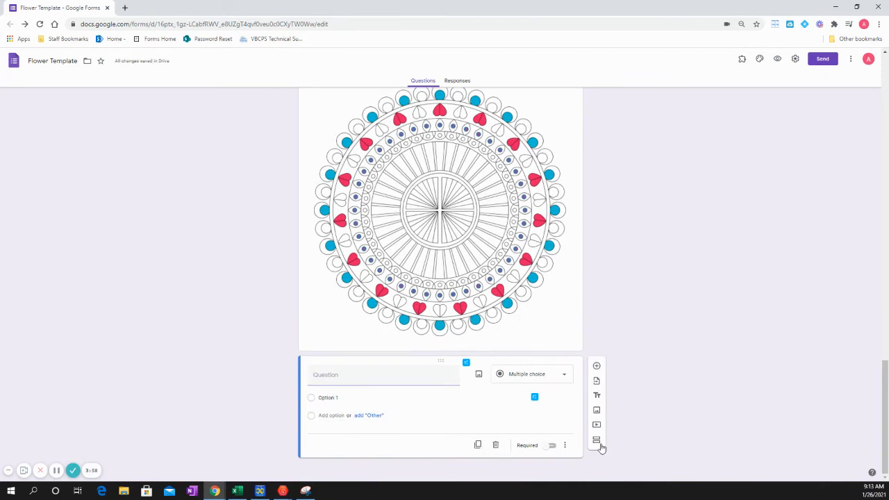
pyautogui.click(57, 471)
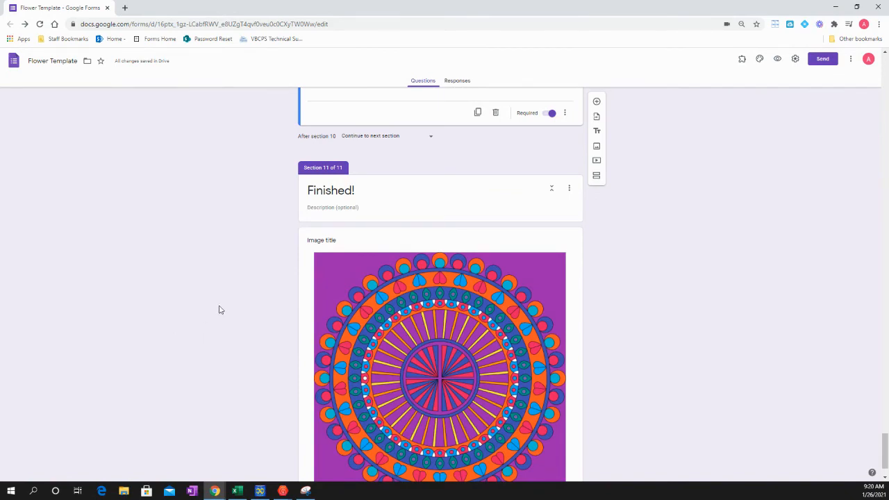
# Add a file upload question below the image in the Finished! section and allow respondents to upload files to Drive
pyautogui.scroll(3, 221, 308)
pyautogui.scroll(-2, 226, 305)
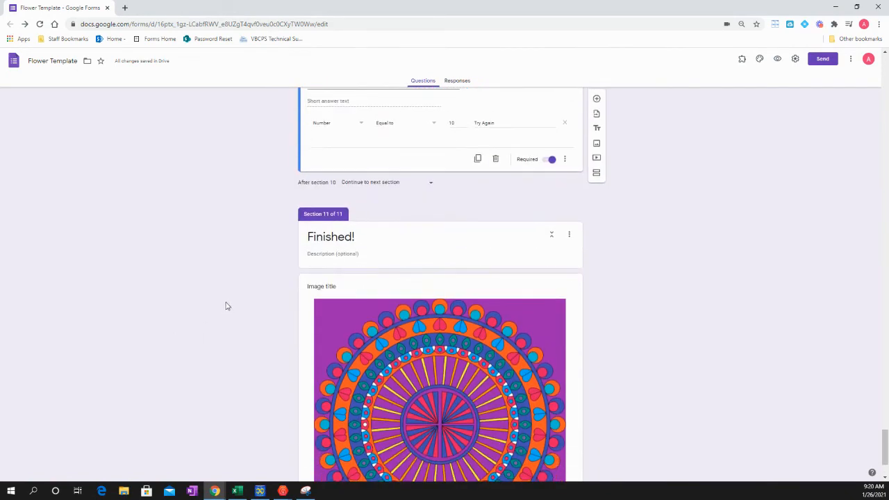
pyautogui.click(383, 290)
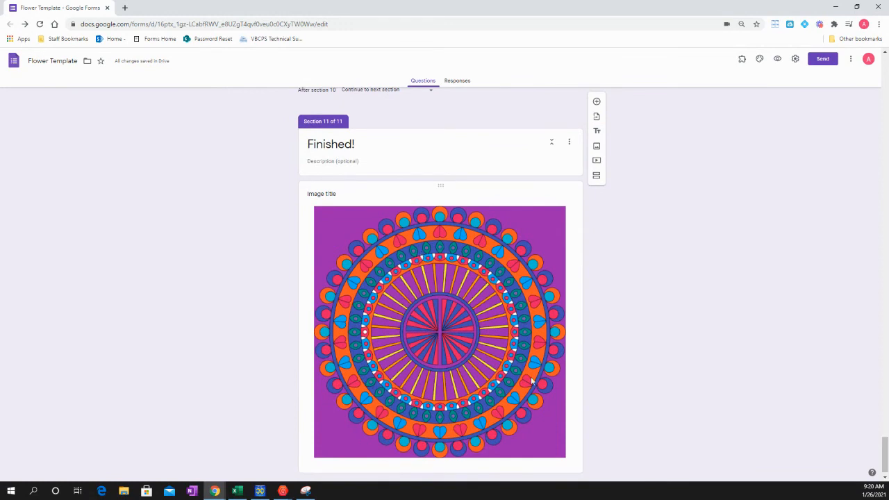
pyautogui.scroll(-1, 551, 334)
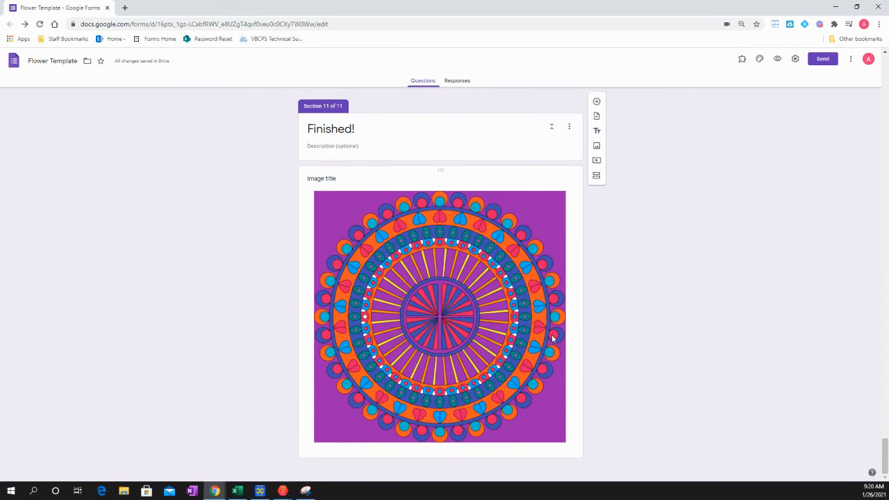
pyautogui.click(596, 101)
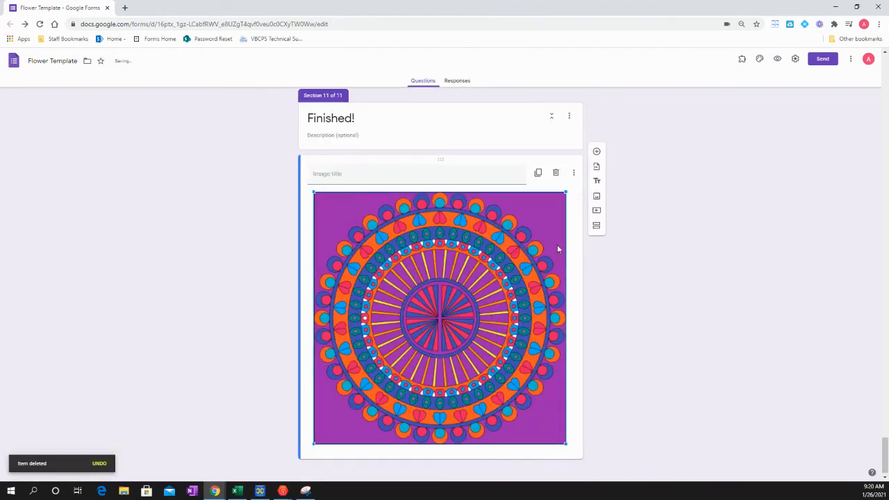
pyautogui.click(596, 165)
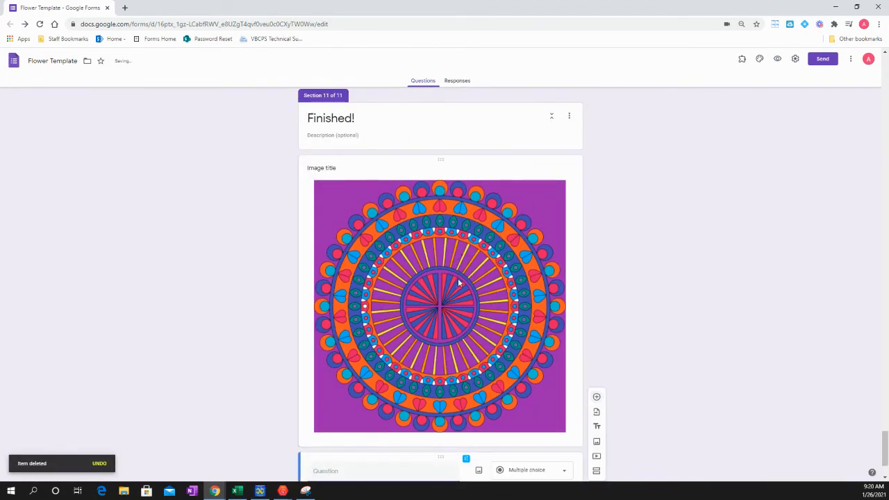
pyautogui.click(526, 379)
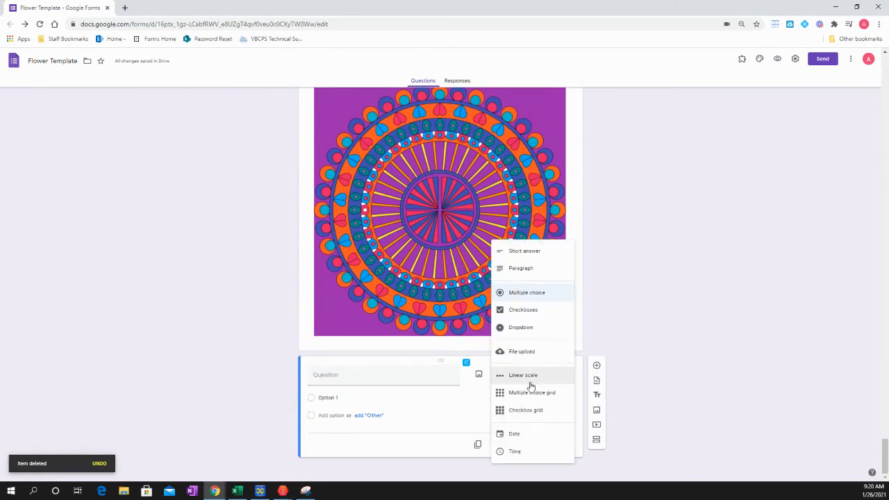
pyautogui.click(531, 352)
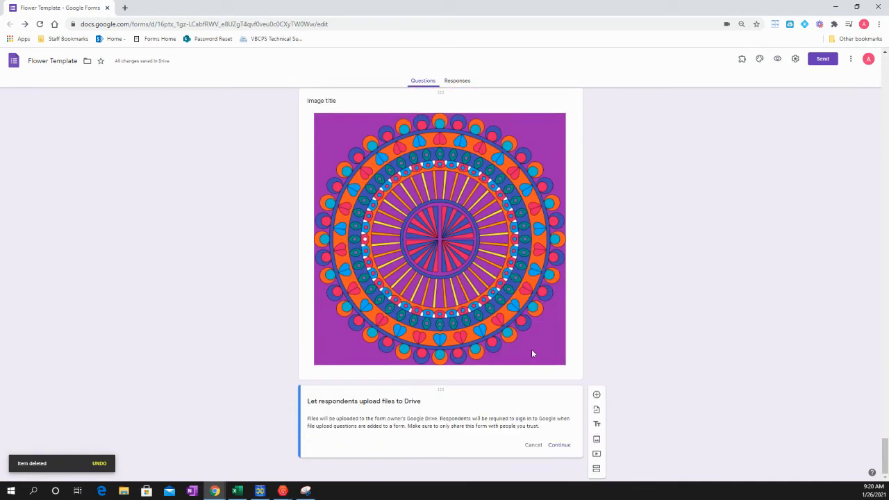
pyautogui.click(559, 444)
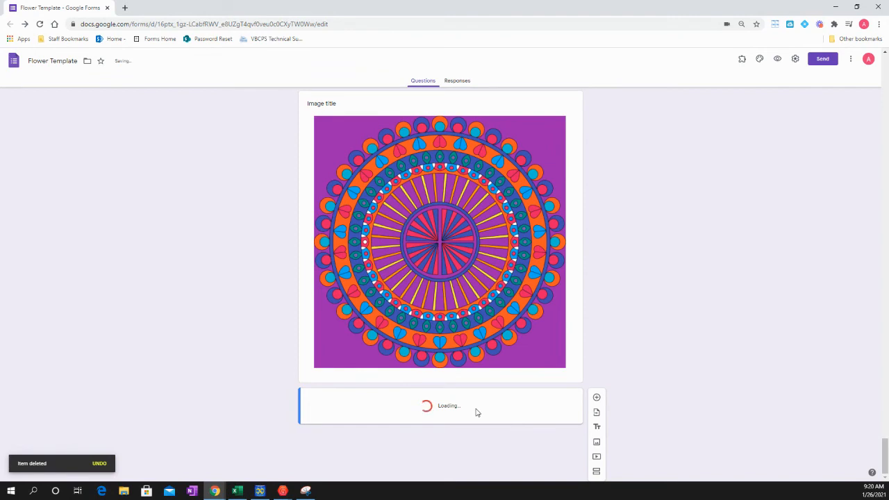
# Allow up to 5 files, make the upload question required, and title it "Submit a photo or document with your work."
pyautogui.click(447, 393)
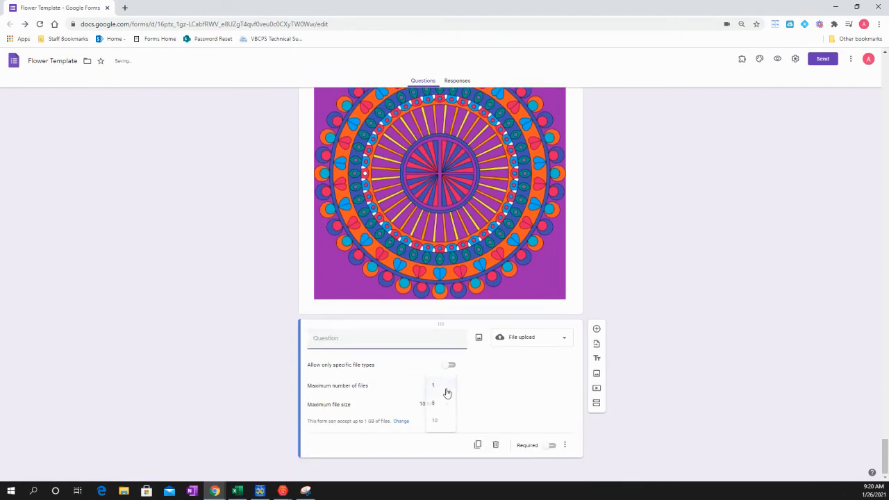
pyautogui.click(445, 404)
pyautogui.click(551, 445)
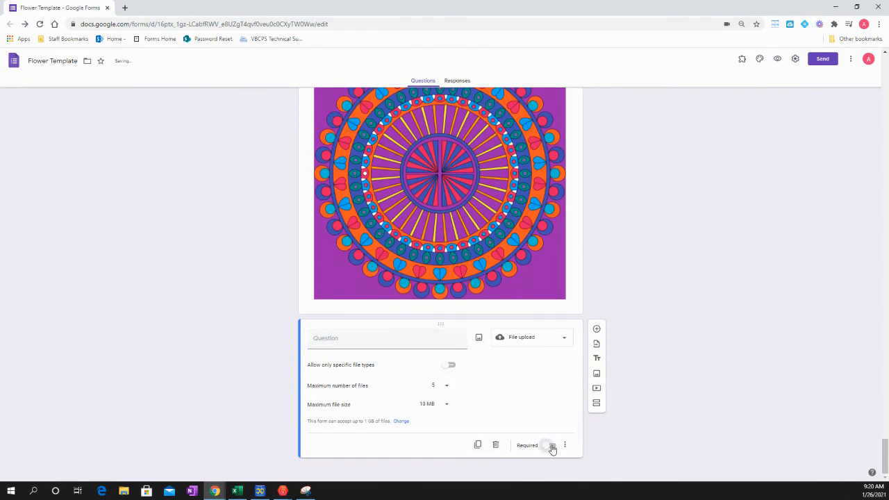
pyautogui.click(380, 341)
pyautogui.write('Submit a phot')
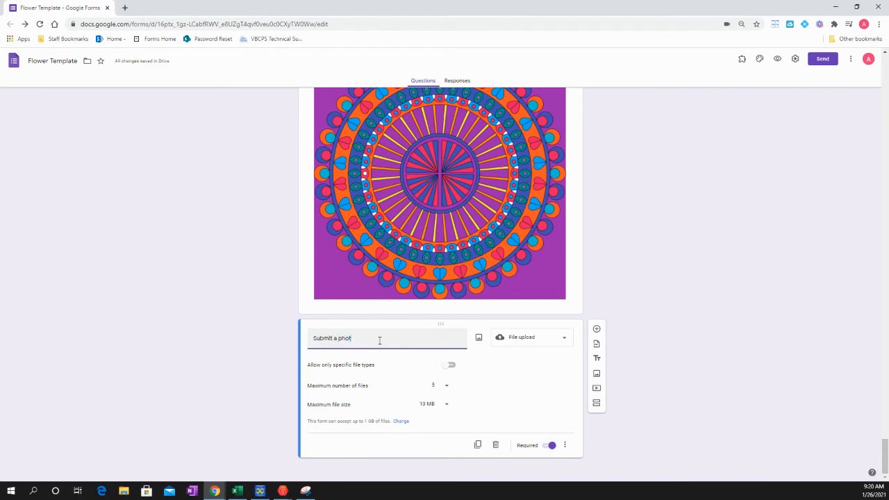
pyautogui.write('o or document with your work.')
# Preview the form, enter "test" as the name and choose Block 1 as the math block
pyautogui.scroll(3, 810, 139)
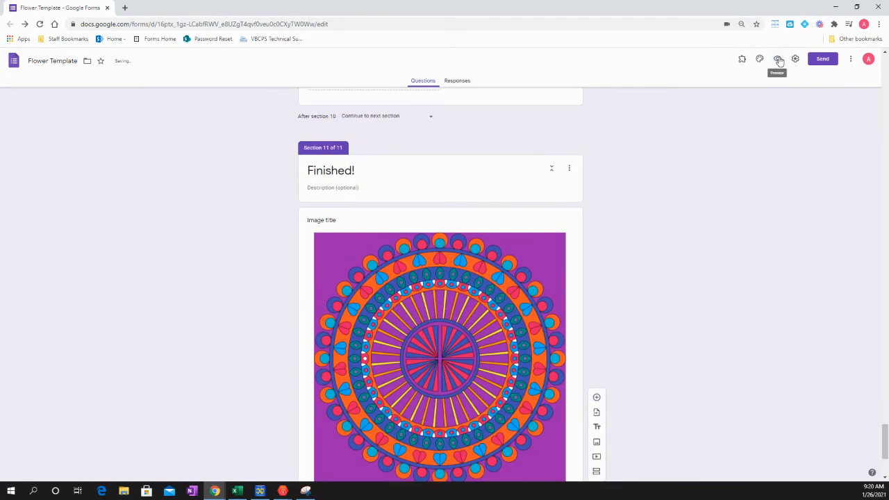
pyautogui.click(779, 60)
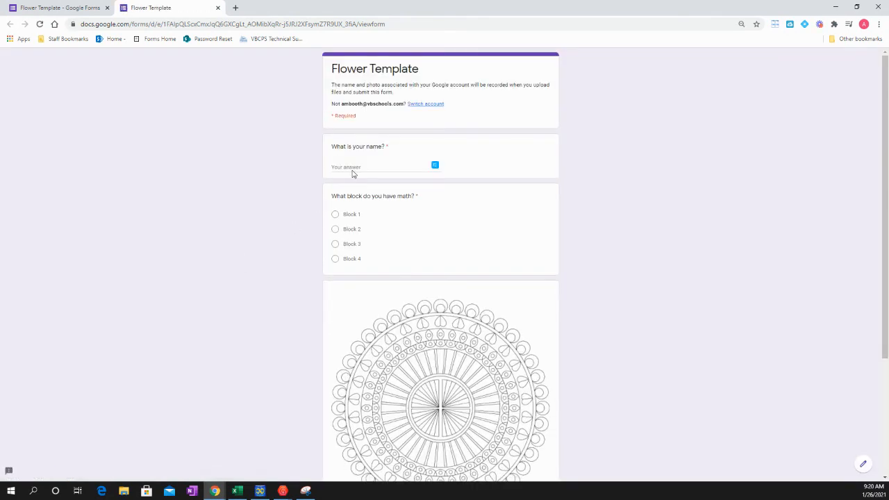
pyautogui.click(354, 168)
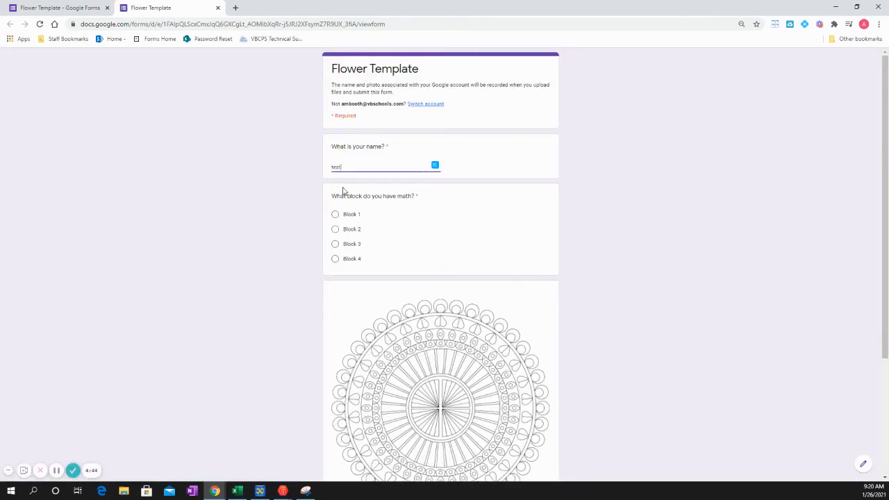
pyautogui.click(350, 218)
# Test Question 1 with the wrong answer 2, correct it to 1 and continue to the Question 2 section
pyautogui.scroll(-2, 389, 313)
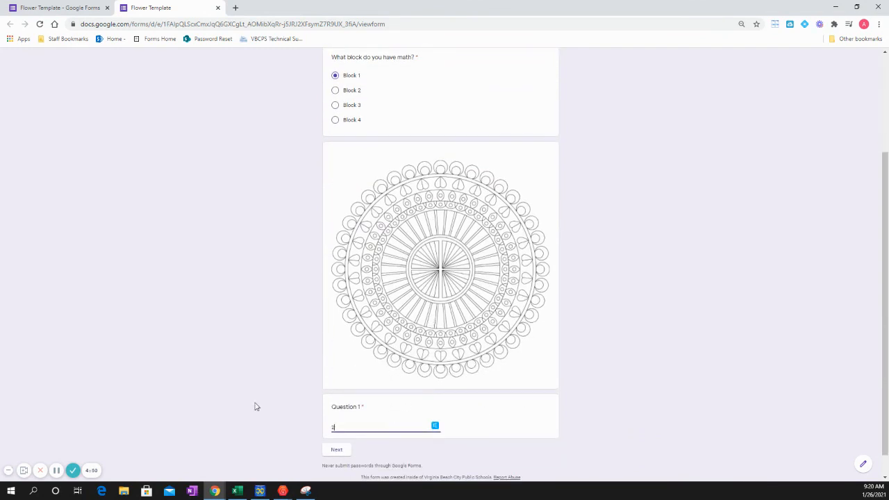
pyautogui.click(363, 432)
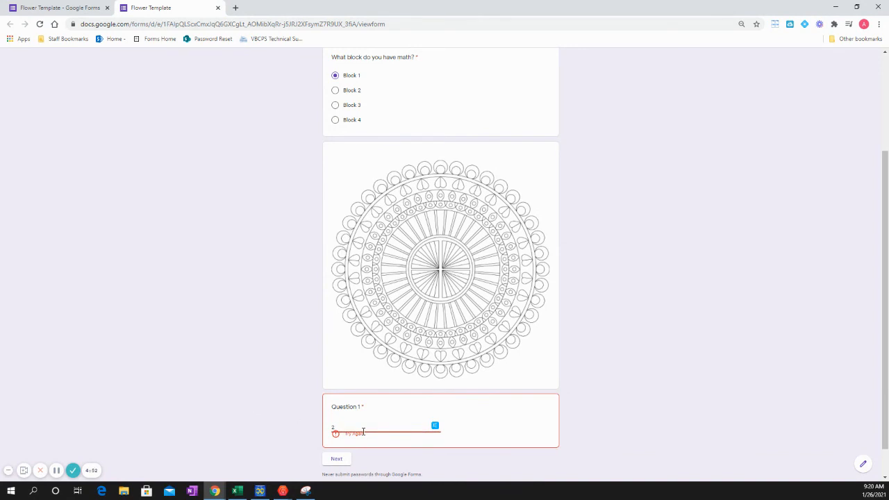
pyautogui.write('1')
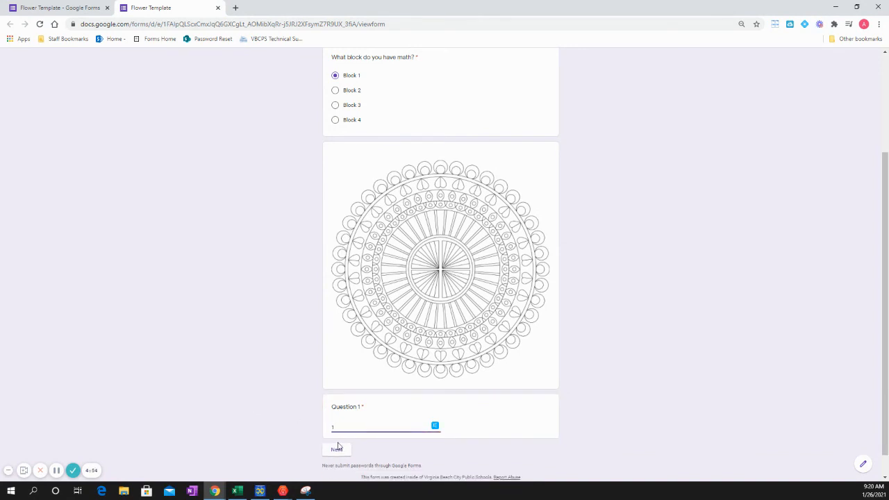
pyautogui.click(337, 450)
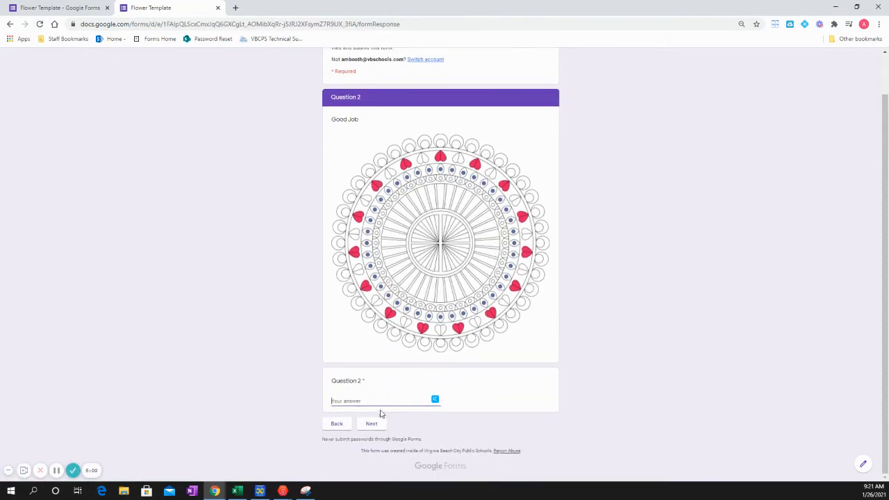
# Test Question 2 with the wrong answer 1, replace it with 2 and continue to the Question 3 section
pyautogui.write('1')
pyautogui.press('BackSpace')
pyautogui.write('2')
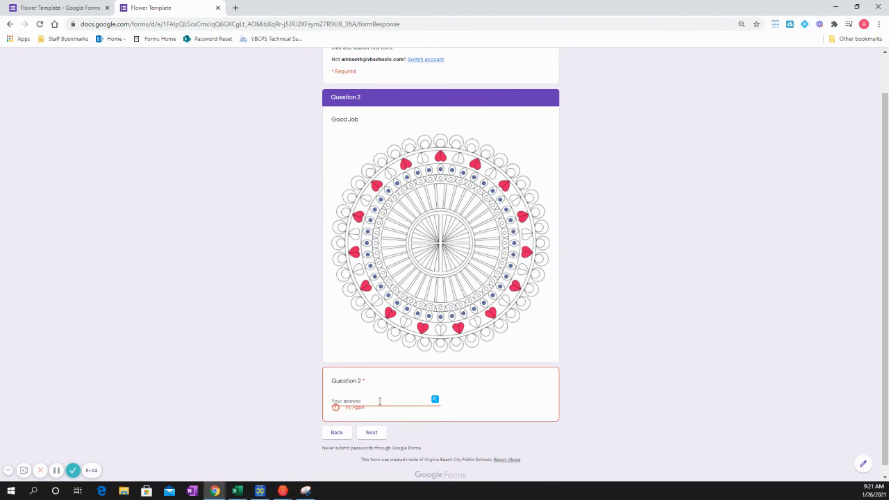
pyautogui.click(375, 423)
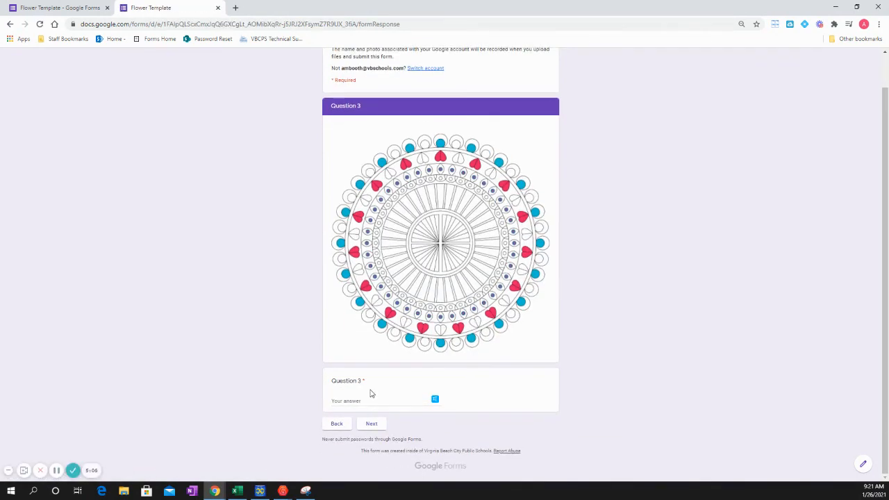
# Answer Question 3 with 3 and continue to the Question 4 section to check its image
pyautogui.write('3')
pyautogui.click(372, 424)
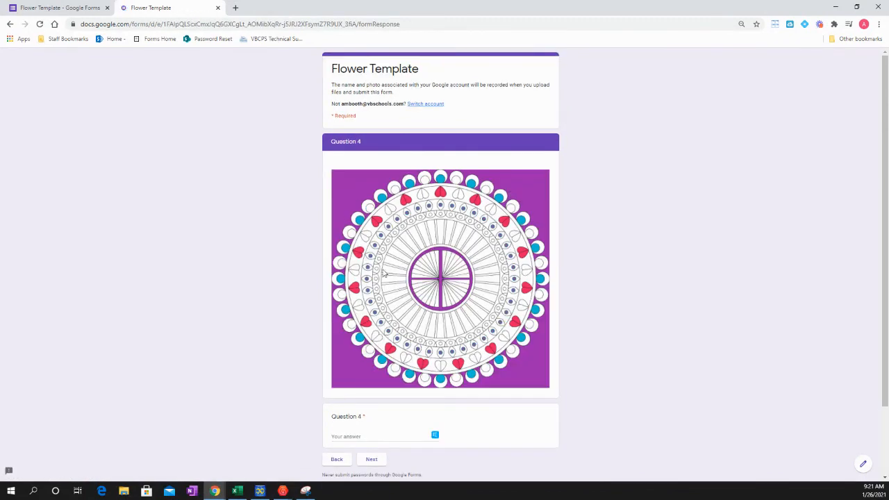
pyautogui.scroll(-1, 455, 388)
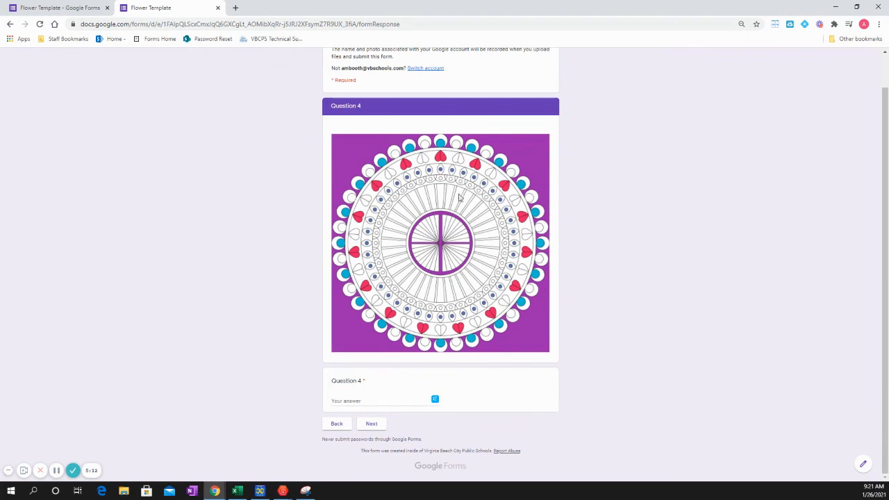